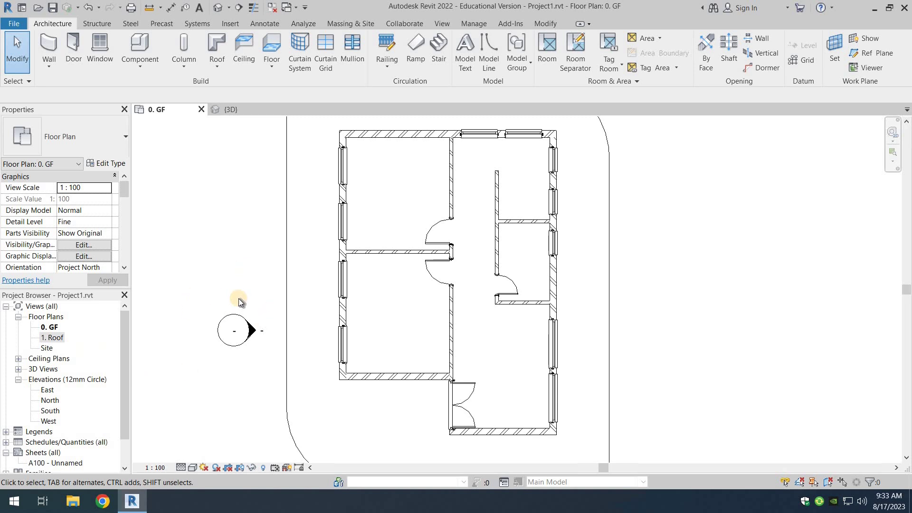
# Try to place an aligned dimension between the centerlines of the west and east exterior walls.
pyautogui.scroll(-3, 239, 301)
pyautogui.moveTo(219, 261); pyautogui.dragTo(327, 271, button='middle')
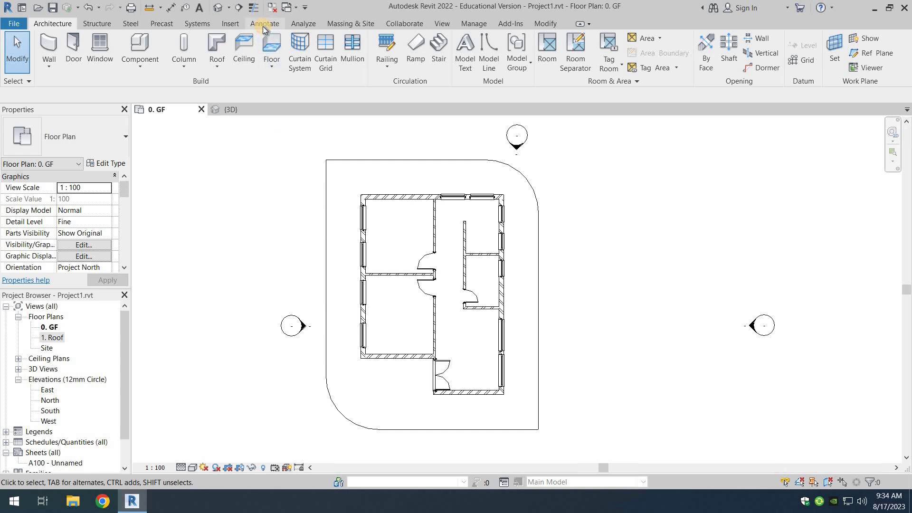
pyautogui.click(263, 27)
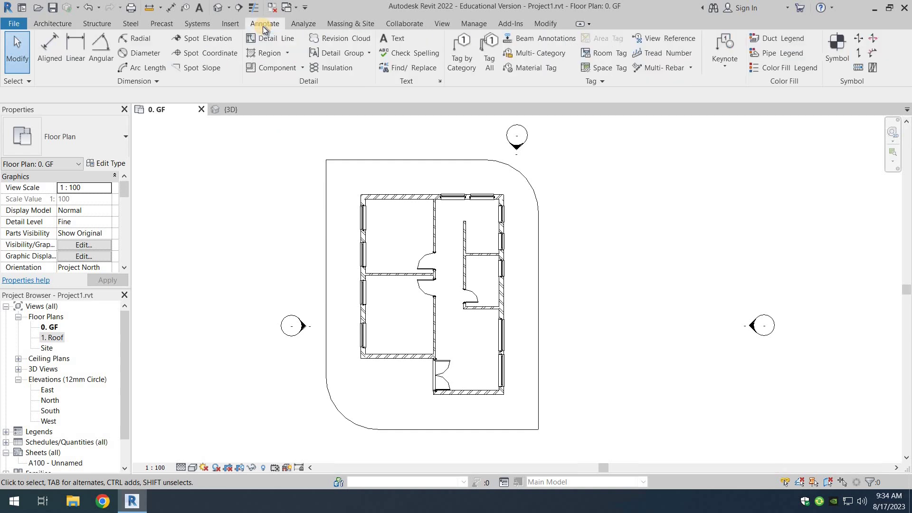
pyautogui.click(41, 49)
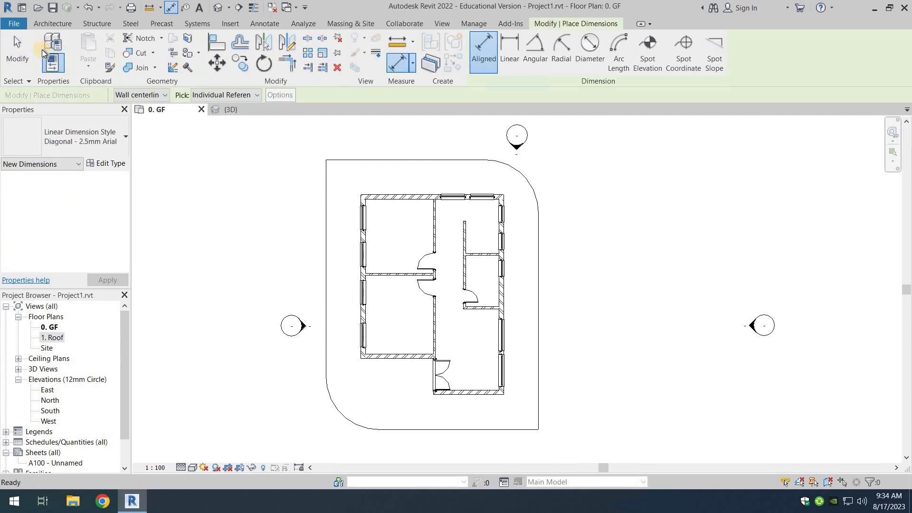
pyautogui.click(160, 96)
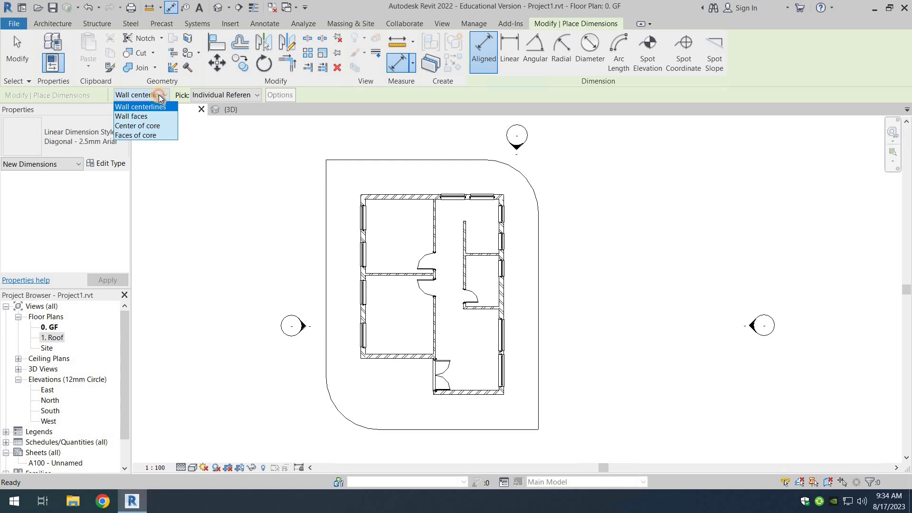
pyautogui.click(160, 96)
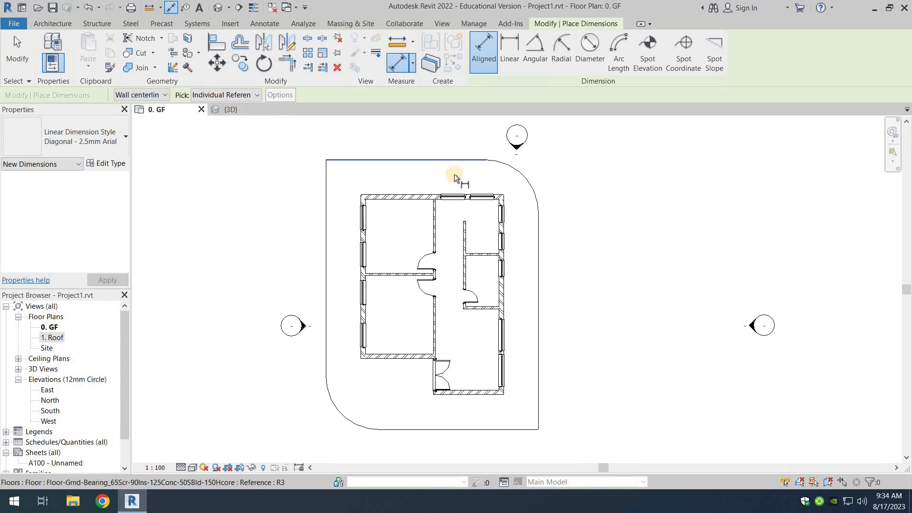
pyautogui.scroll(2, 454, 174)
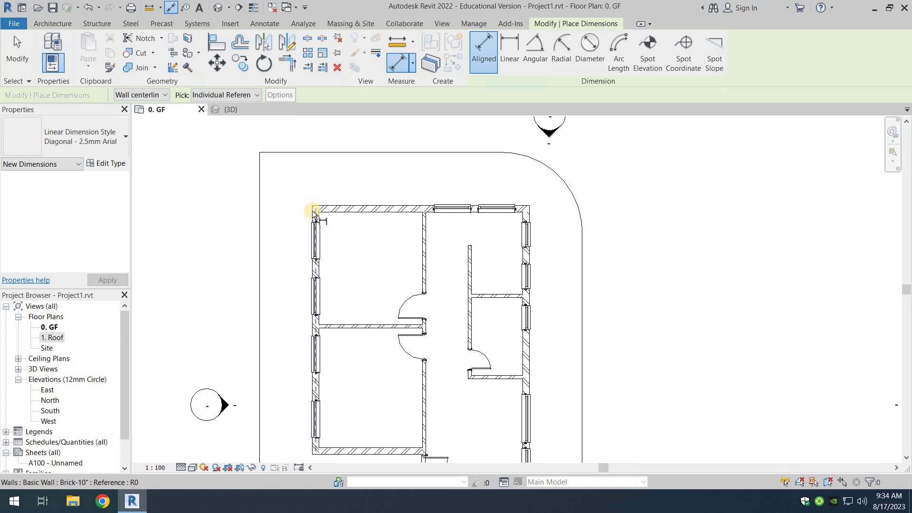
pyautogui.click(318, 197)
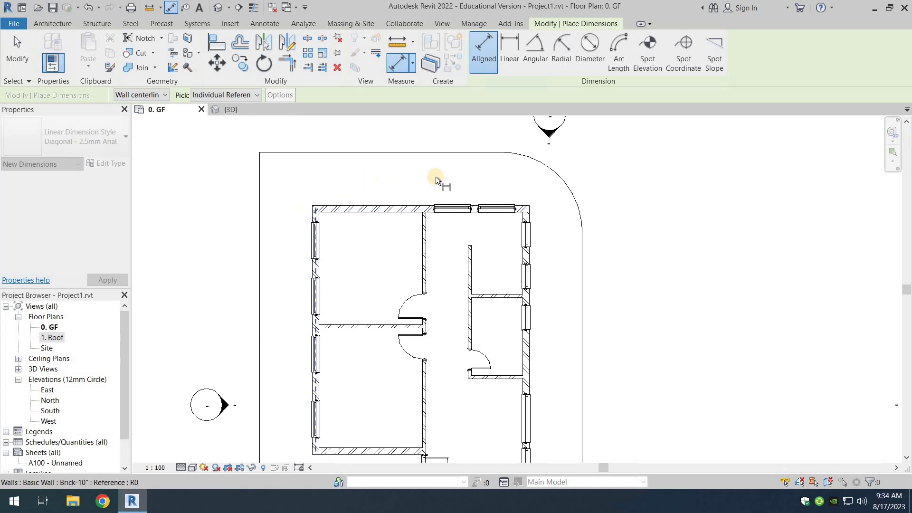
pyautogui.click(529, 207)
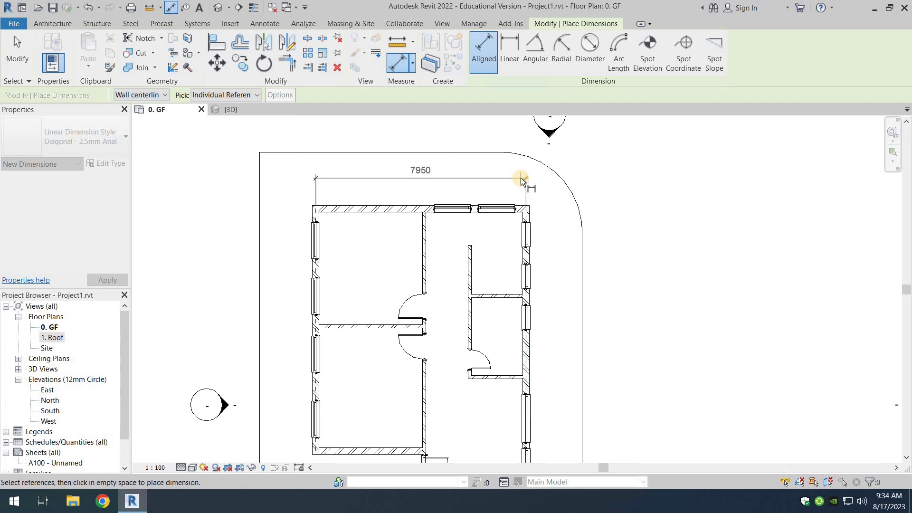
pyautogui.press('Escape')
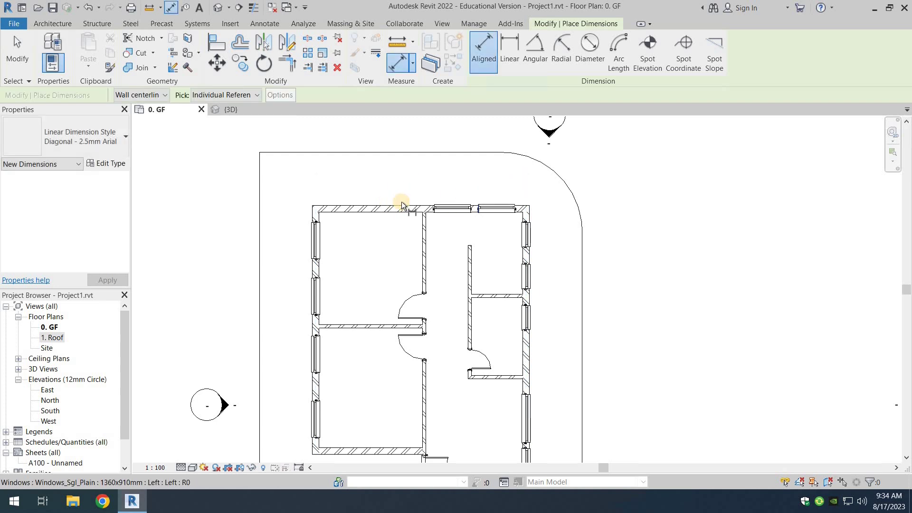
# Set the aligned dimension to pick Entire Walls, with Openings referenced by their Widths.
pyautogui.click(231, 95)
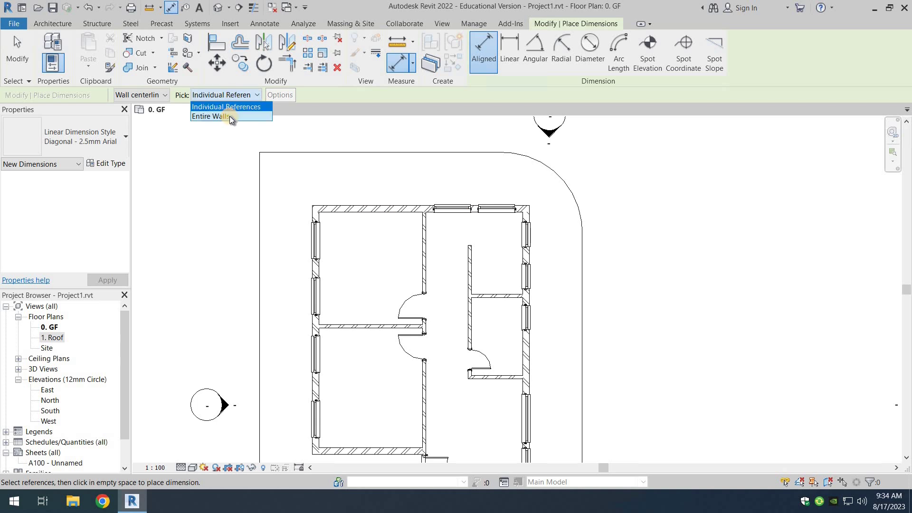
pyautogui.click(224, 117)
pyautogui.click(279, 96)
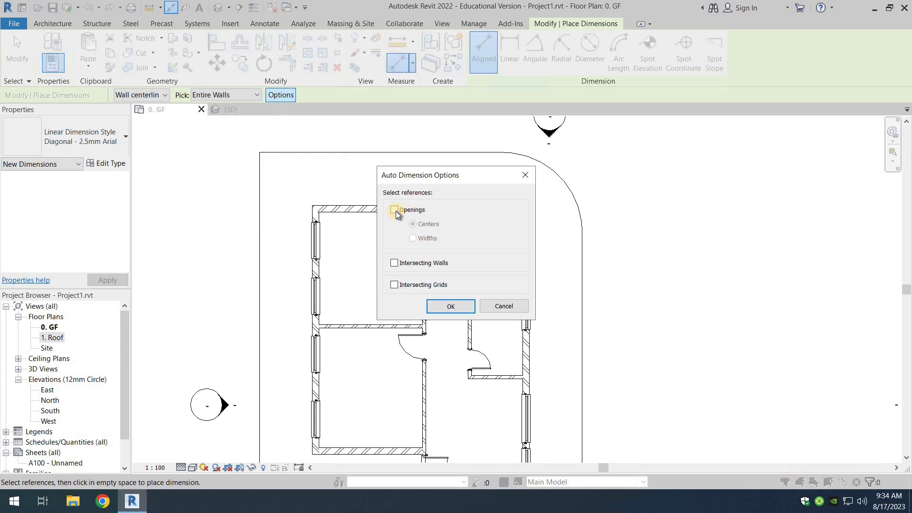
pyautogui.click(395, 210)
pyautogui.click(460, 242)
pyautogui.press('Return')
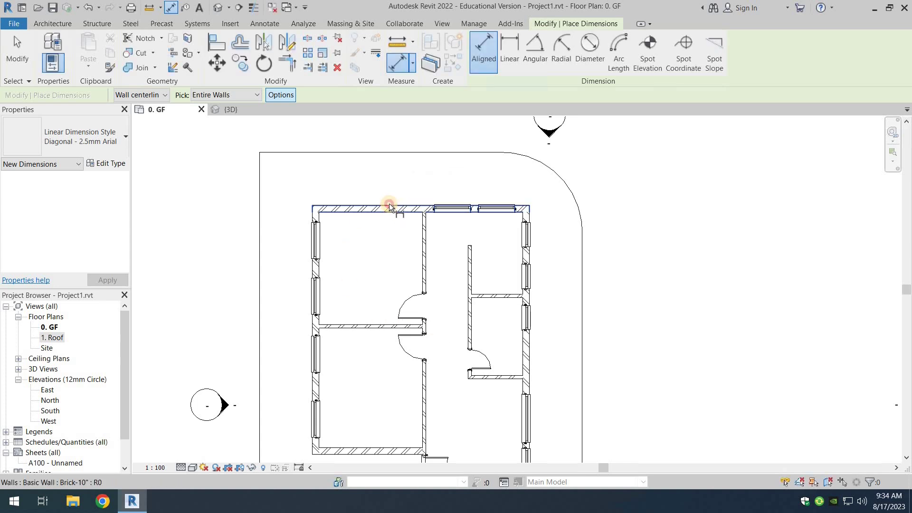
# Try to dimension the entire north exterior wall together with its window openings.
pyautogui.click(389, 205)
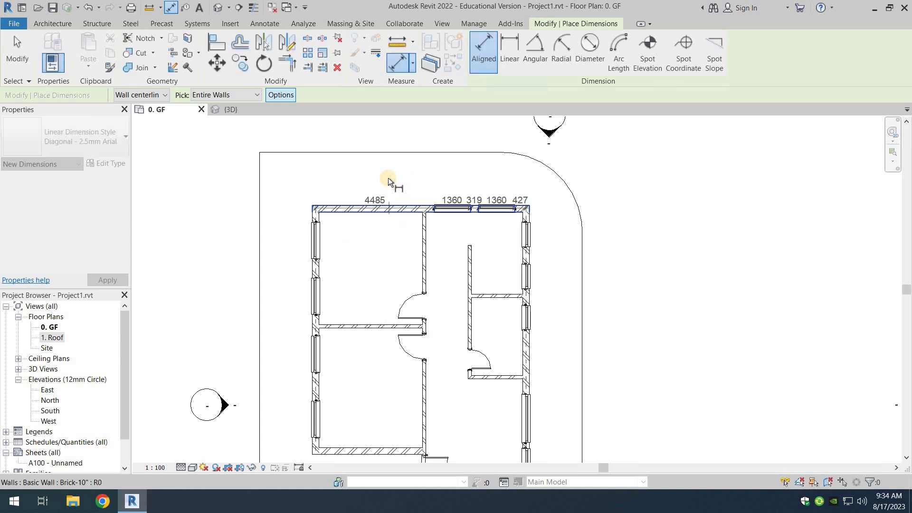
pyautogui.click(387, 148)
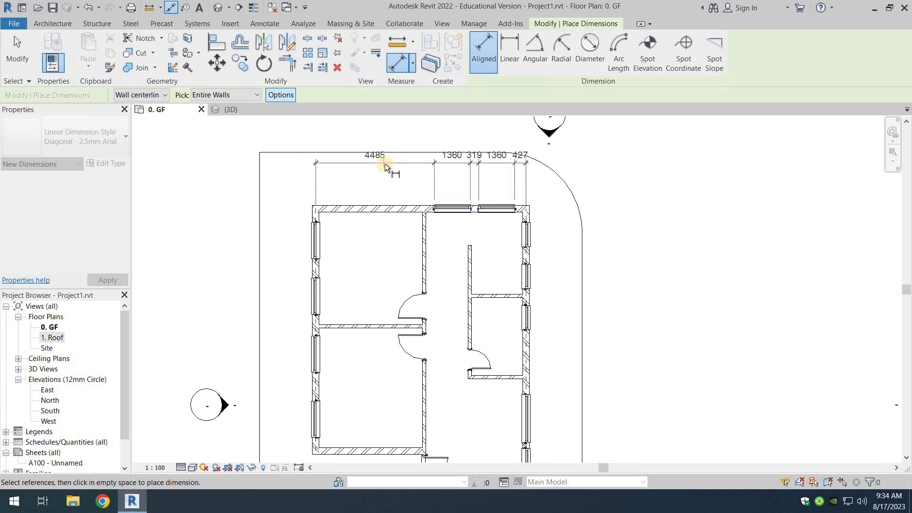
pyautogui.press('Escape')
pyautogui.press('Escape')
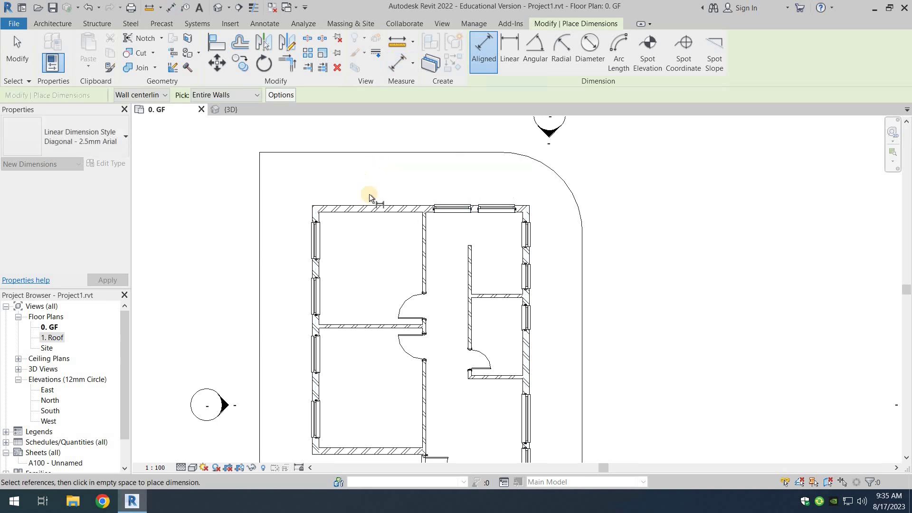
# Place two Windows_Sgl_Plain 1360x910mm windows in the north wall of the northwest room.
pyautogui.moveTo(348, 252); pyautogui.dragTo(372, 198, button='middle')
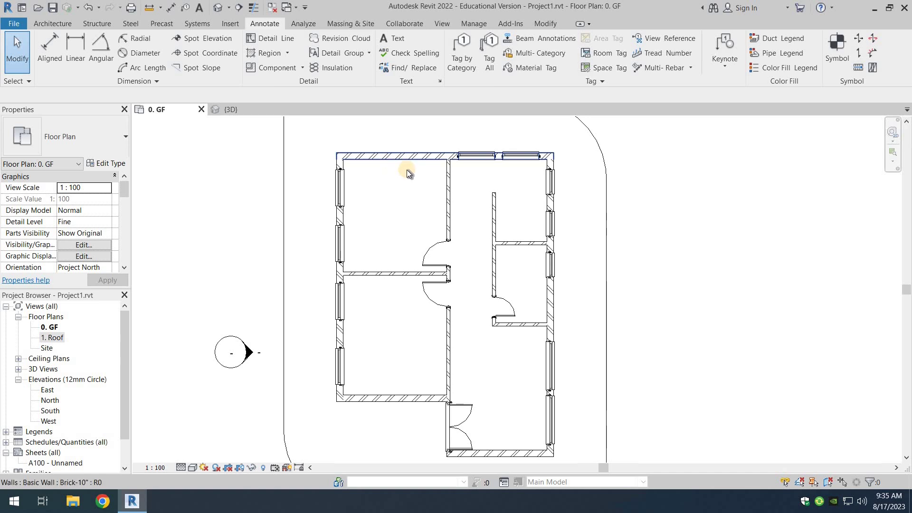
pyautogui.click(53, 23)
pyautogui.click(339, 190)
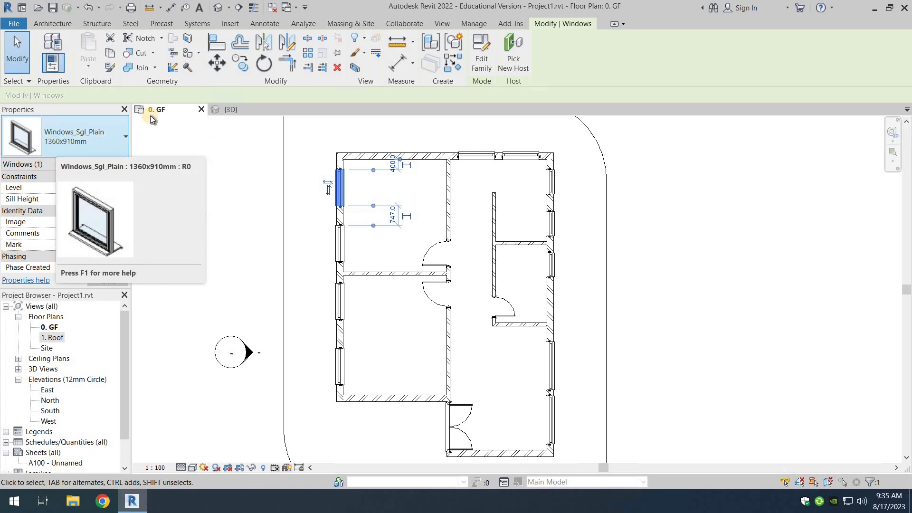
pyautogui.click(52, 23)
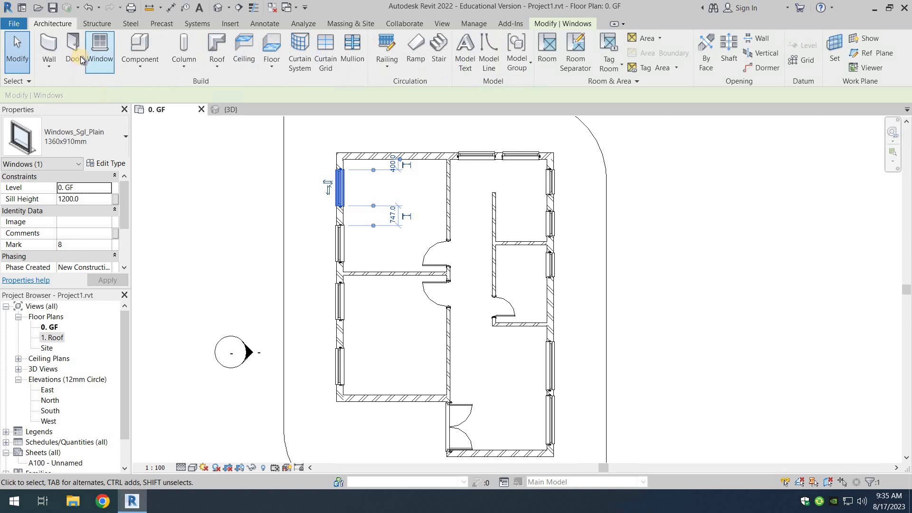
pyautogui.click(100, 50)
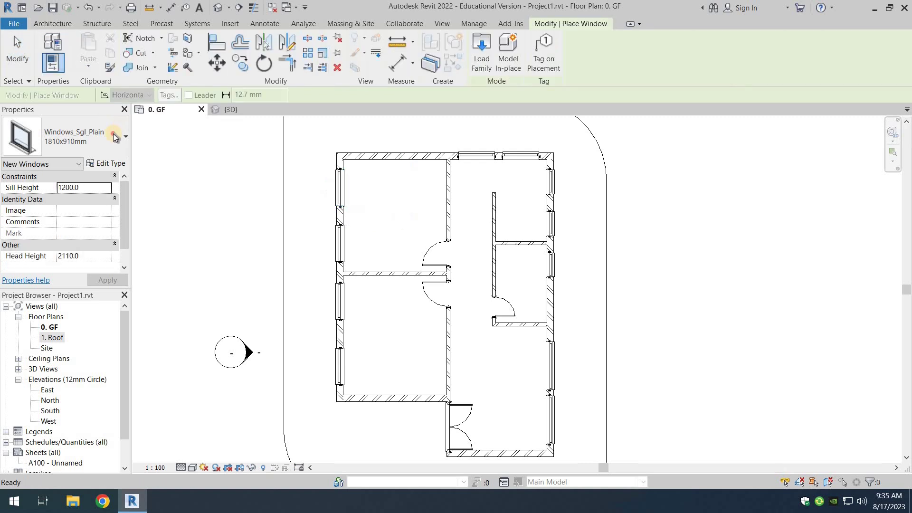
pyautogui.click(105, 158)
pyautogui.click(56, 231)
pyautogui.click(374, 152)
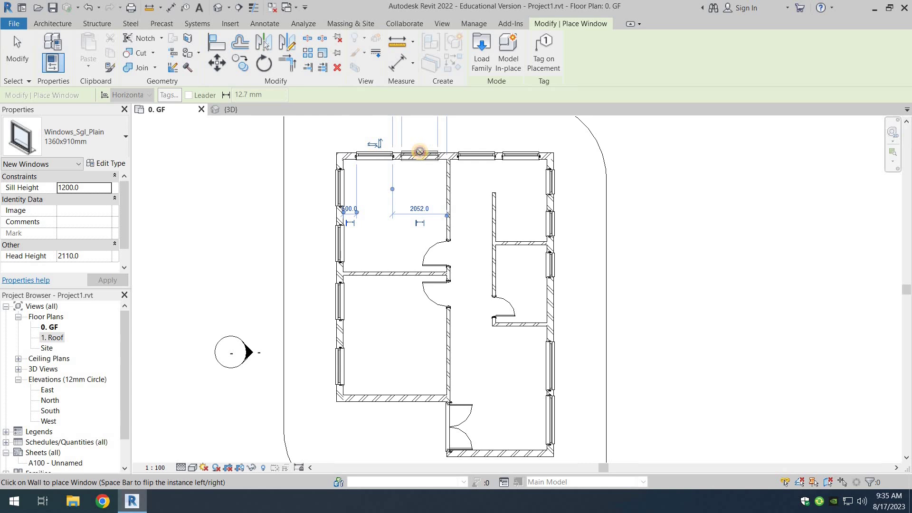
# Place two 1360x910mm windows side by side in the south wall of the southwest room.
pyautogui.moveTo(409, 283); pyautogui.dragTo(425, 200, button='middle')
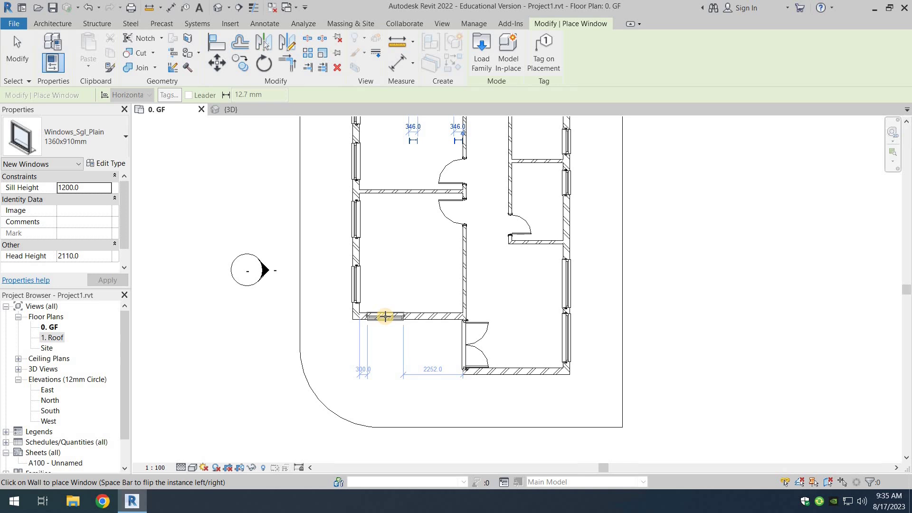
pyautogui.click(386, 316)
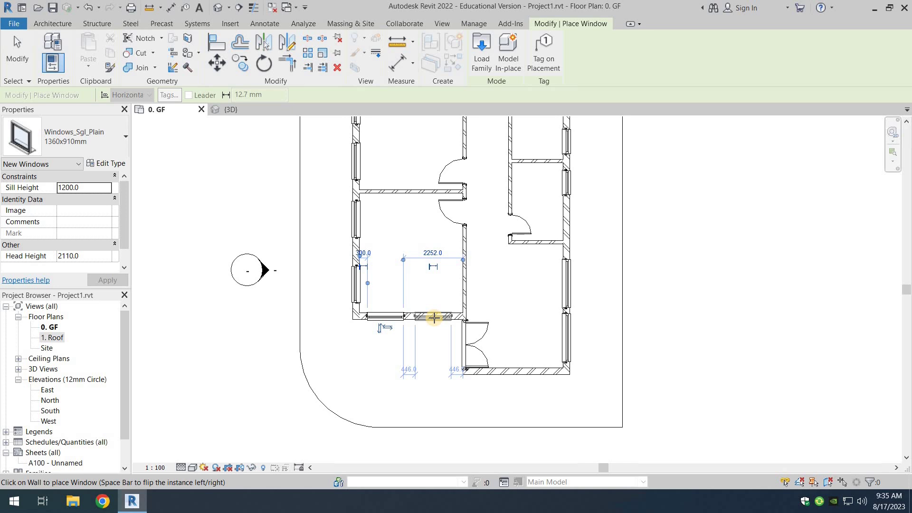
pyautogui.click(434, 317)
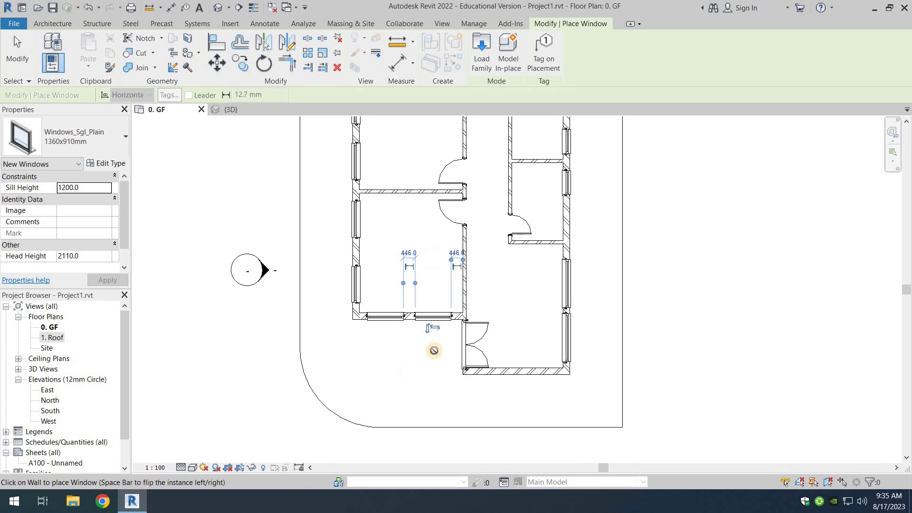
pyautogui.press('Escape')
pyautogui.press('Escape')
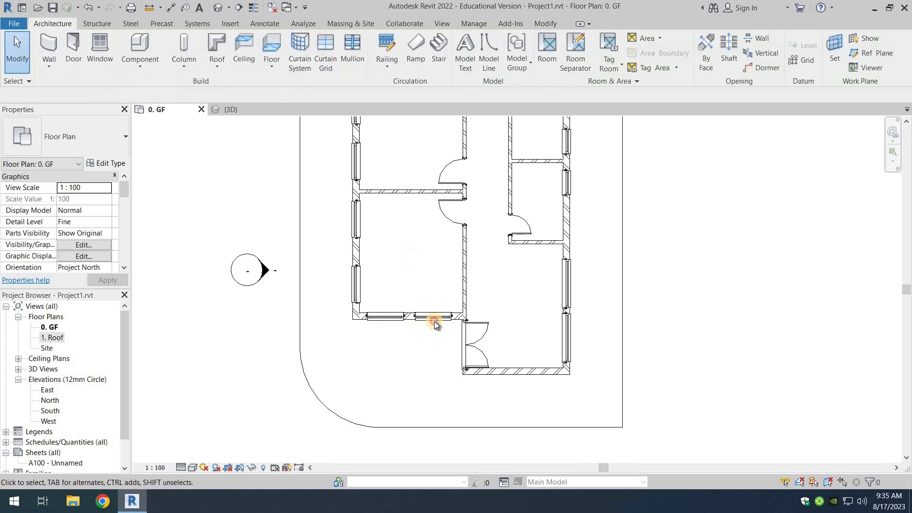
# Delete the eastern window in the southwest room's south wall and nudge the remaining one east until it is 1100 mm from the west wall.
pyautogui.click(434, 319)
pyautogui.press('Delete')
pyautogui.click(378, 318)
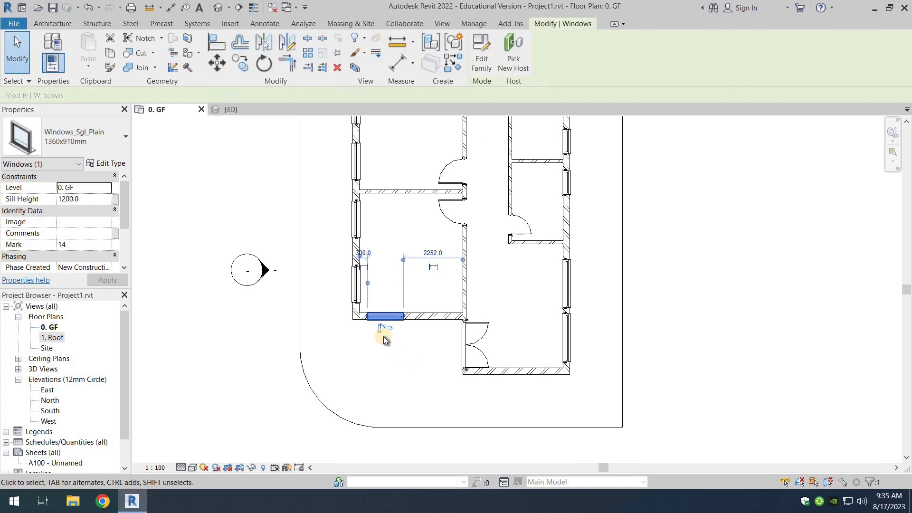
pyautogui.press('Right')
pyautogui.press('Right')
pyautogui.press('Right')
pyautogui.press('Right')
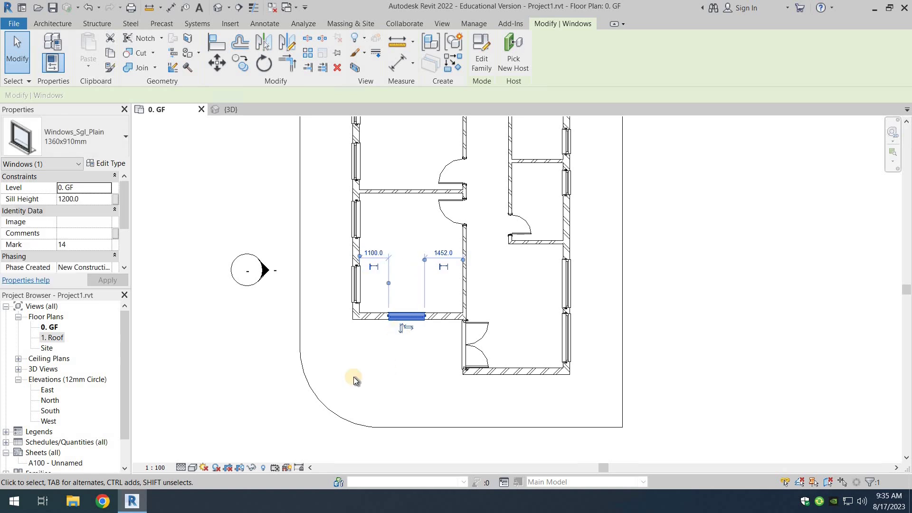
pyautogui.click(455, 383)
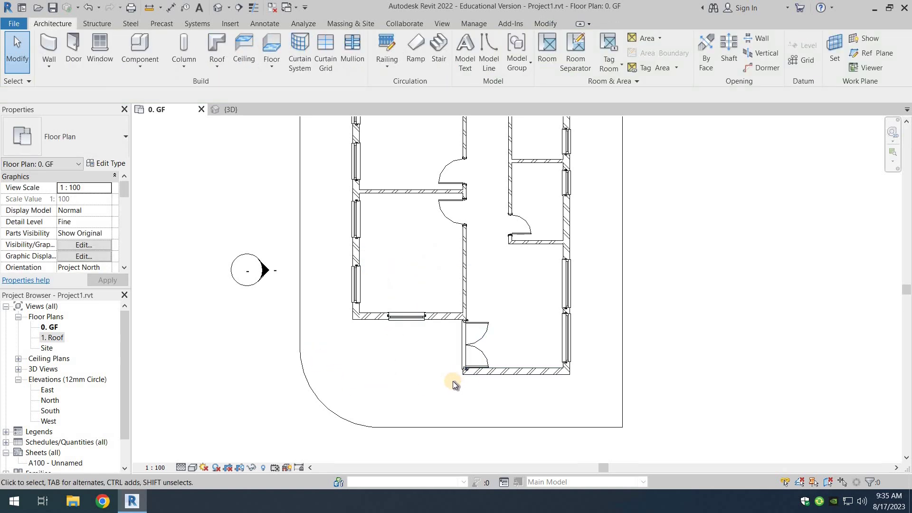
# Place an aligned dimension string for the entire north exterior wall and its window widths, outside the slab edge north of the building.
pyautogui.scroll(-1, 452, 380)
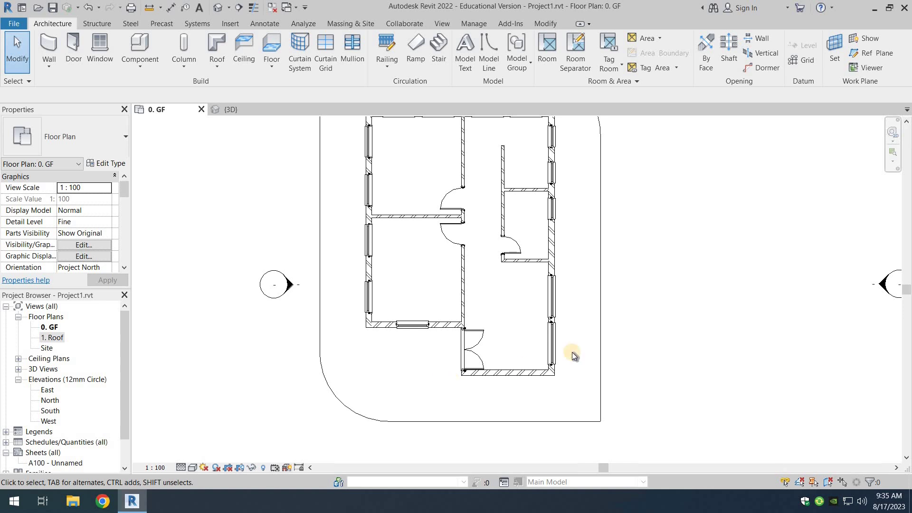
pyautogui.moveTo(631, 277); pyautogui.dragTo(599, 307, button='middle')
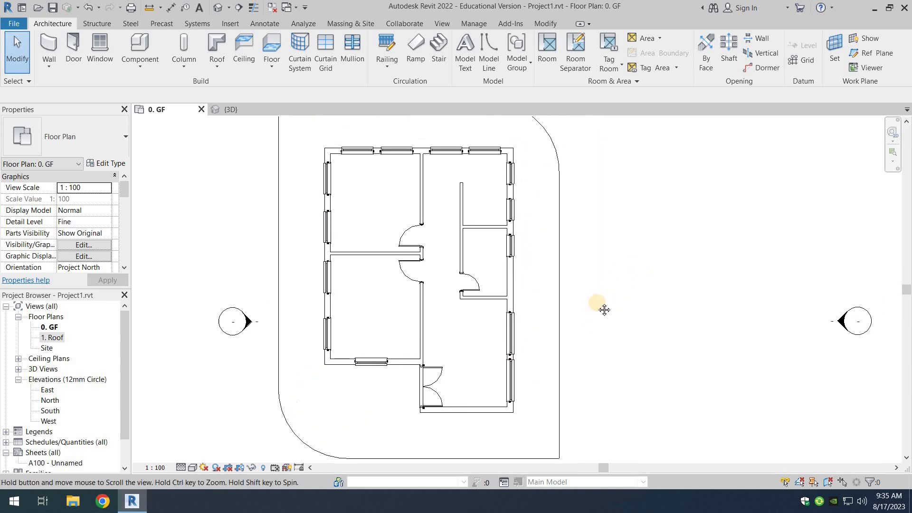
pyautogui.moveTo(629, 275)
pyautogui.mouseDown(button='middle')
pyautogui.moveTo(628, 314)
pyautogui.moveTo(621, 309)
pyautogui.mouseUp(button='middle')
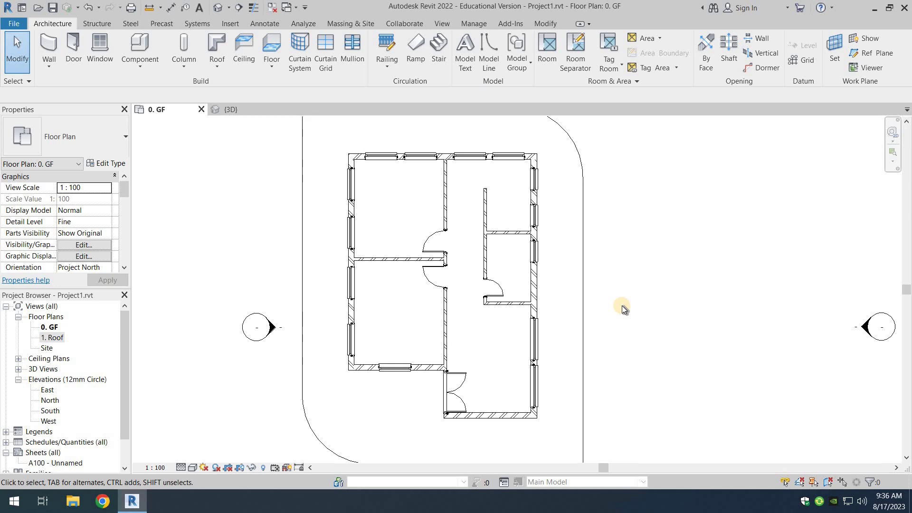
pyautogui.moveTo(633, 197); pyautogui.dragTo(623, 243, button='middle')
pyautogui.scroll(-1, 617, 240)
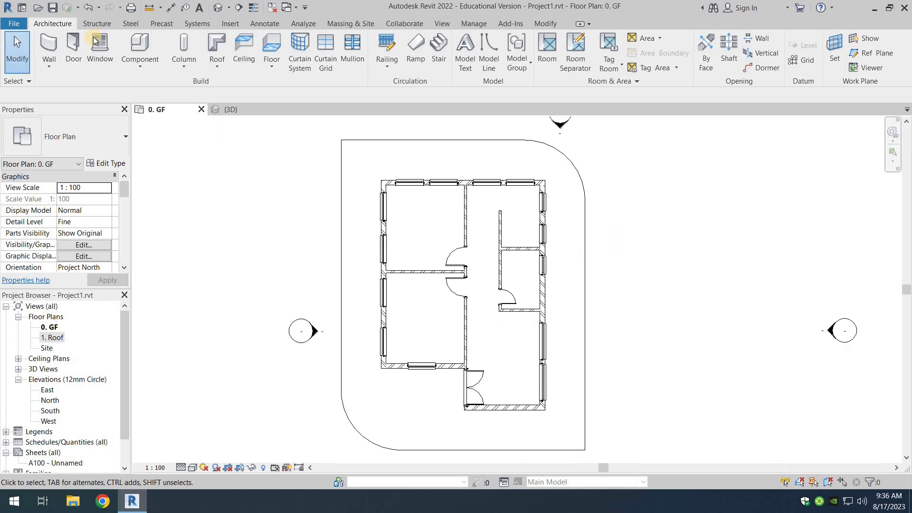
pyautogui.click(171, 7)
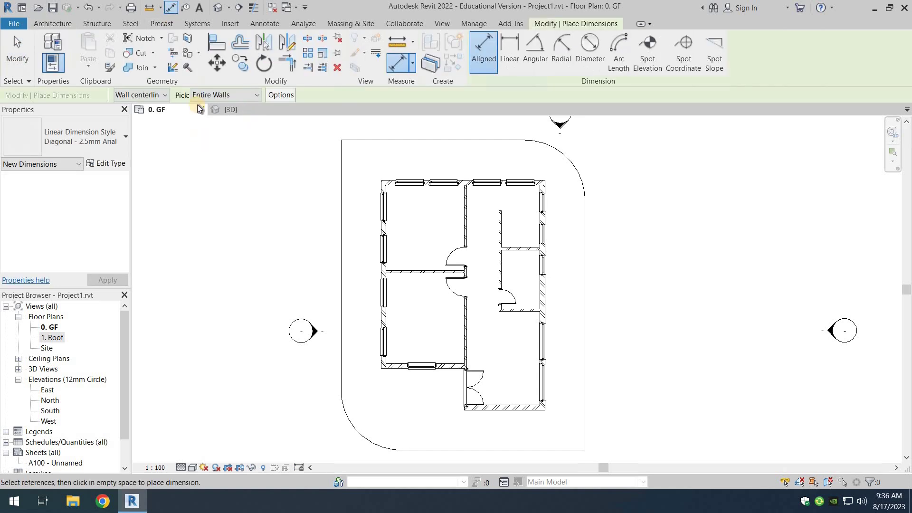
pyautogui.click(466, 182)
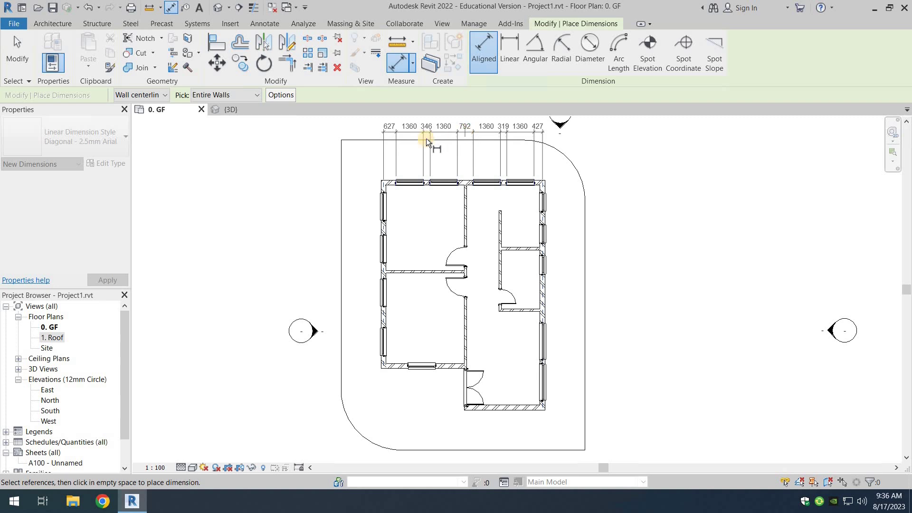
pyautogui.click(465, 132)
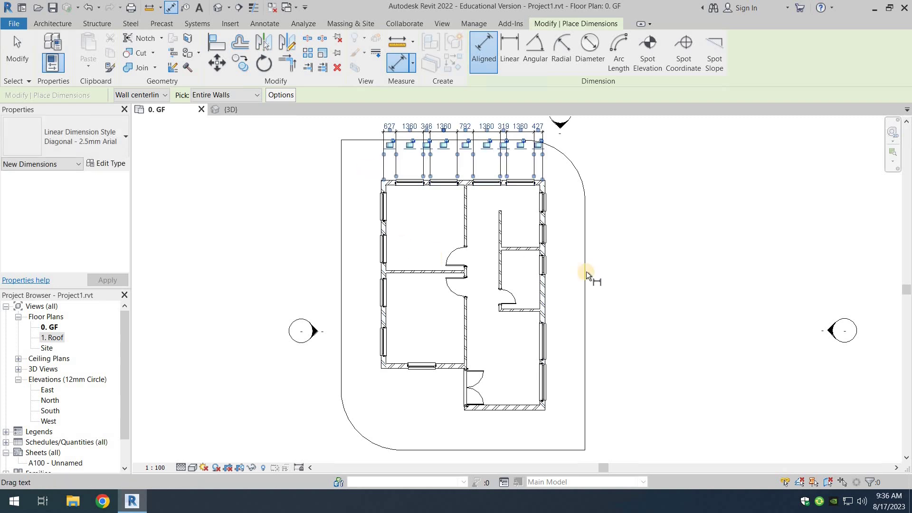
pyautogui.click(555, 250)
pyautogui.press('Escape')
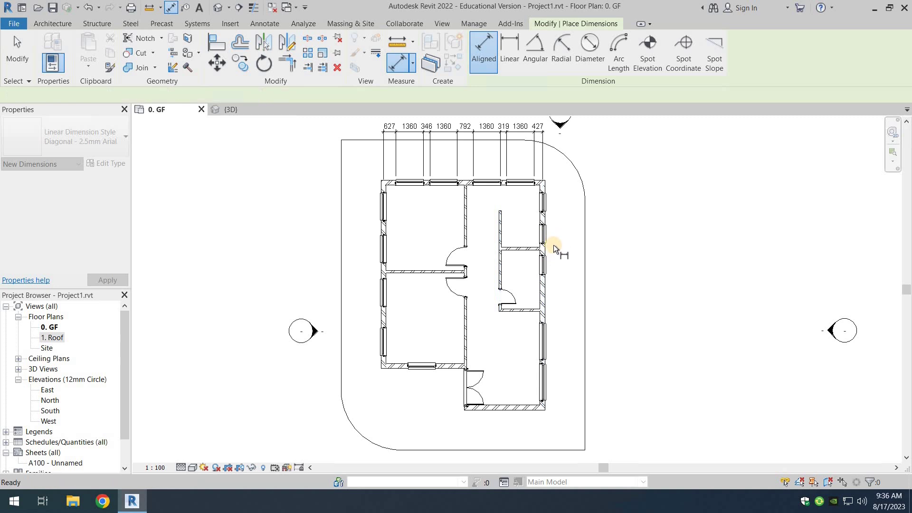
# Place aligned dimension strings for the entire east wall with its windows and for the southeast room's south wall, both outside the slab edge.
pyautogui.click(546, 247)
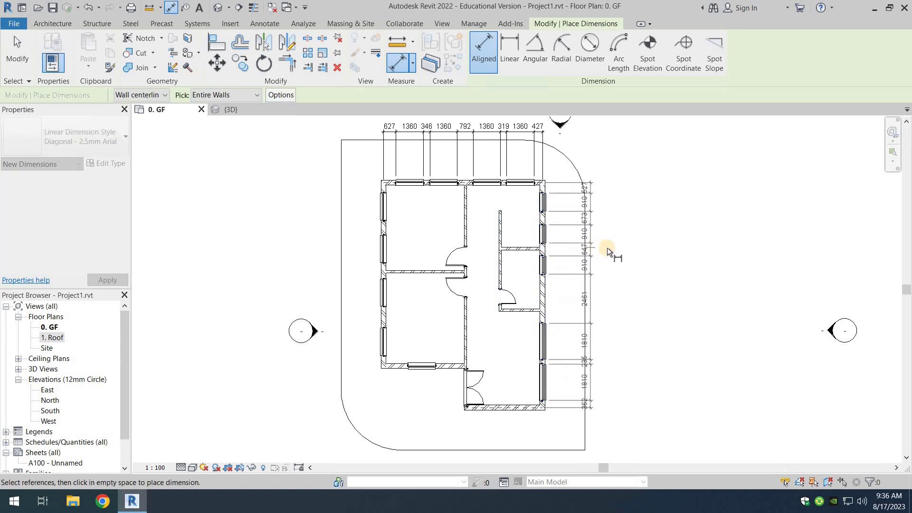
pyautogui.click(609, 247)
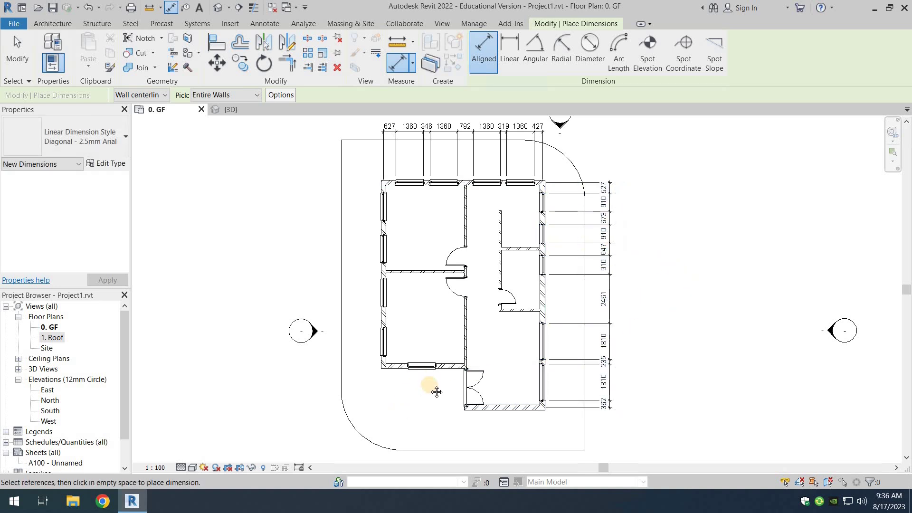
pyautogui.moveTo(506, 409); pyautogui.dragTo(526, 381, button='middle')
pyautogui.click(526, 378)
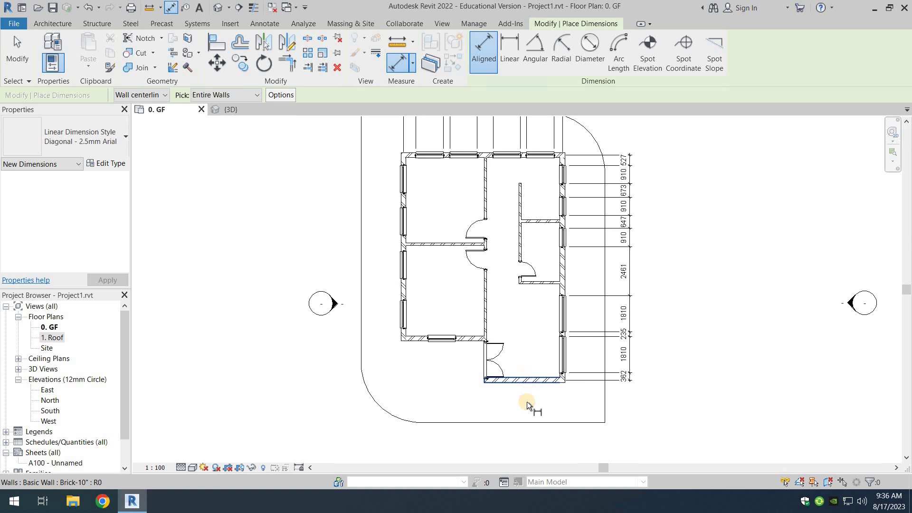
pyautogui.click(526, 437)
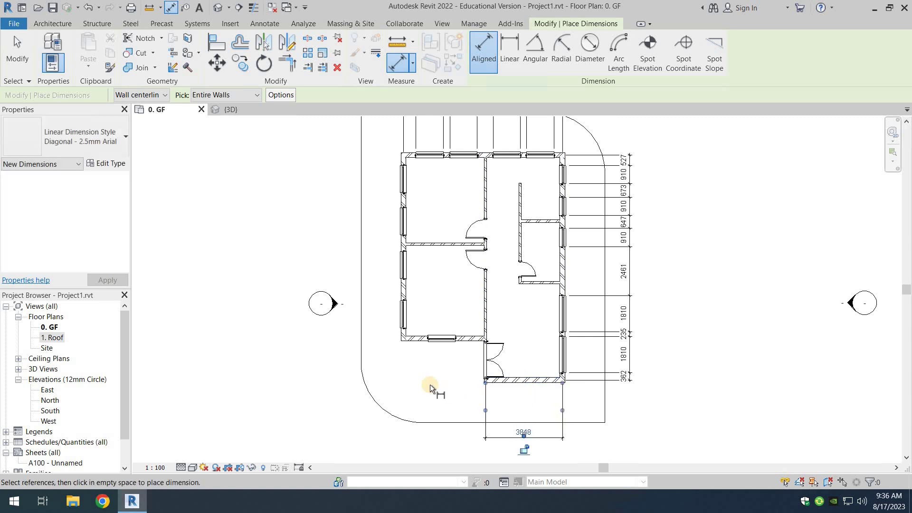
# Dimension the southwest room's entire south wall and its window, in line with the neighbouring south dimension.
pyautogui.moveTo(409, 338); pyautogui.dragTo(518, 312, button='middle')
pyautogui.click(519, 312)
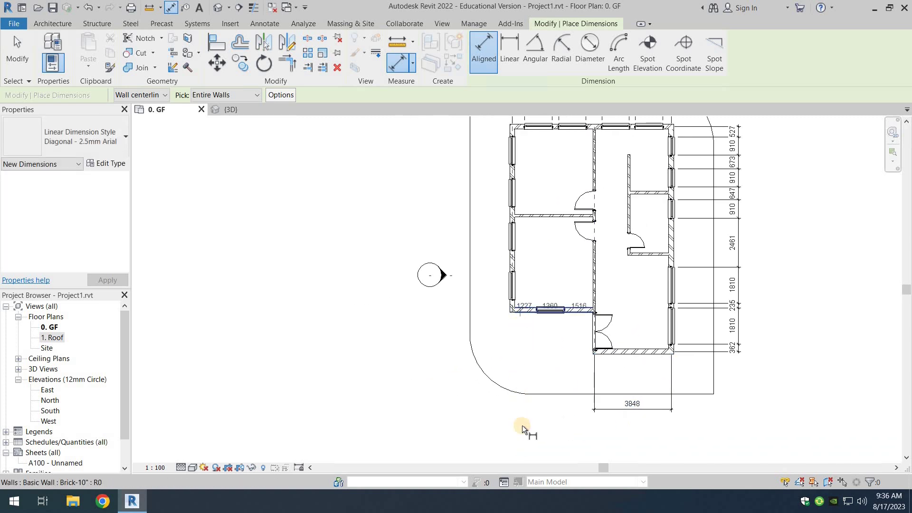
pyautogui.click(523, 406)
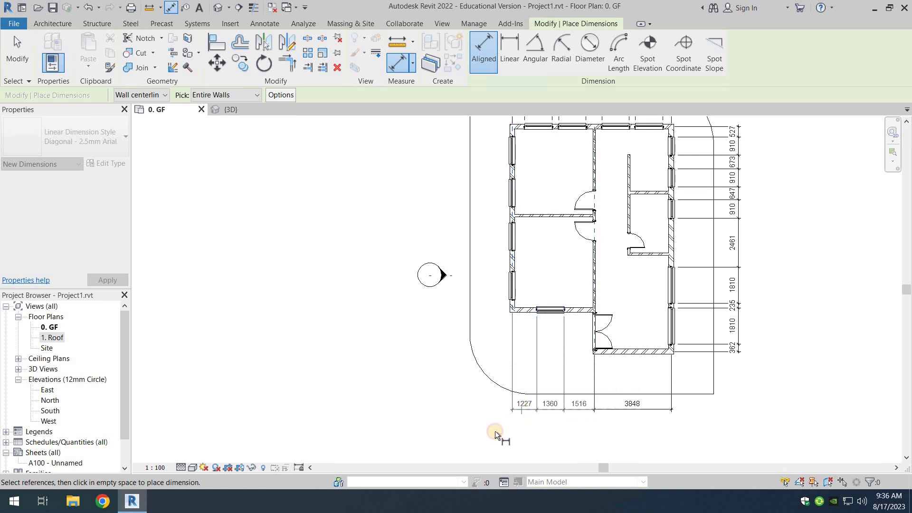
# Place an aligned dimension string for the entire west wall and its windows, outside the slab edge west of the building.
pyautogui.moveTo(406, 300); pyautogui.dragTo(332, 385, button='middle')
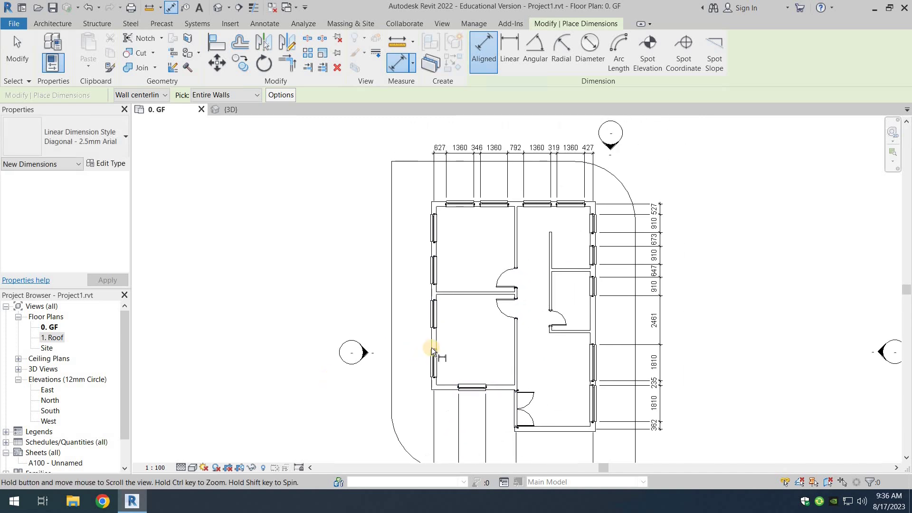
pyautogui.click(428, 344)
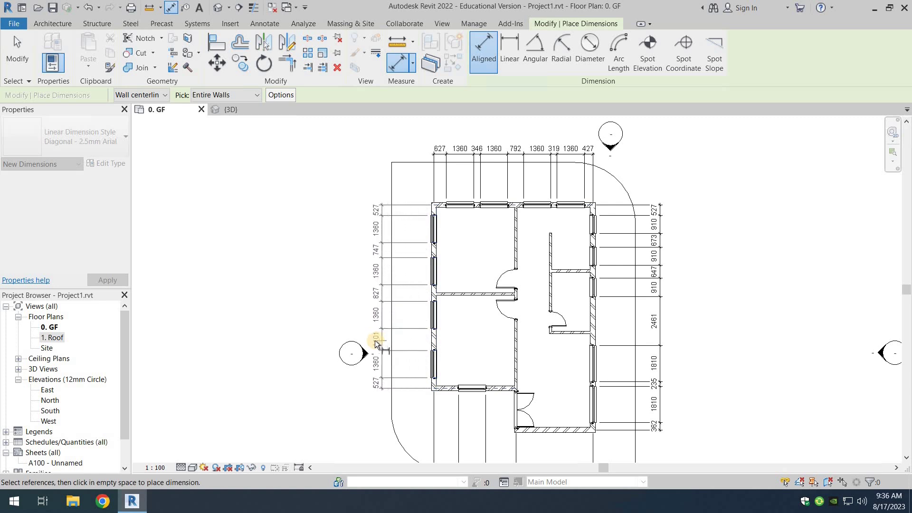
pyautogui.click(366, 342)
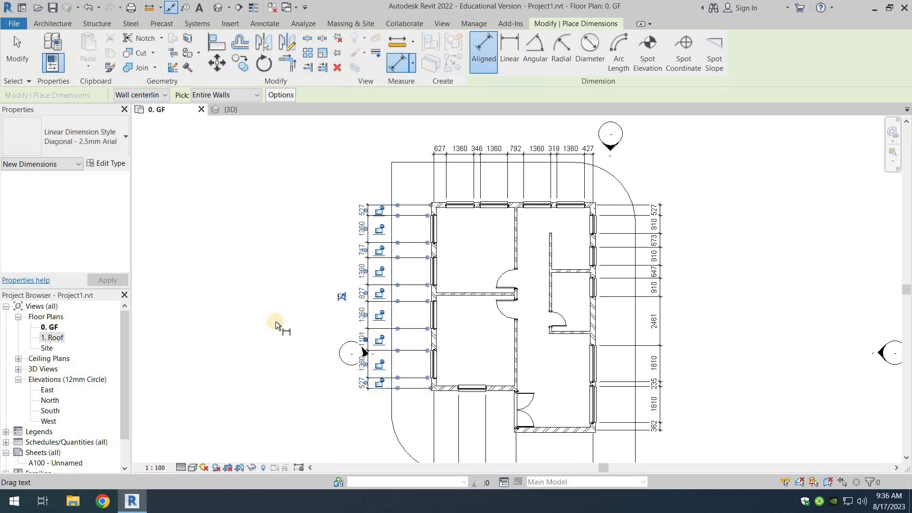
pyautogui.scroll(-1, 276, 319)
pyautogui.moveTo(280, 321)
pyautogui.mouseDown(button='middle')
pyautogui.moveTo(277, 293)
pyautogui.moveTo(269, 294)
pyautogui.mouseUp(button='middle')
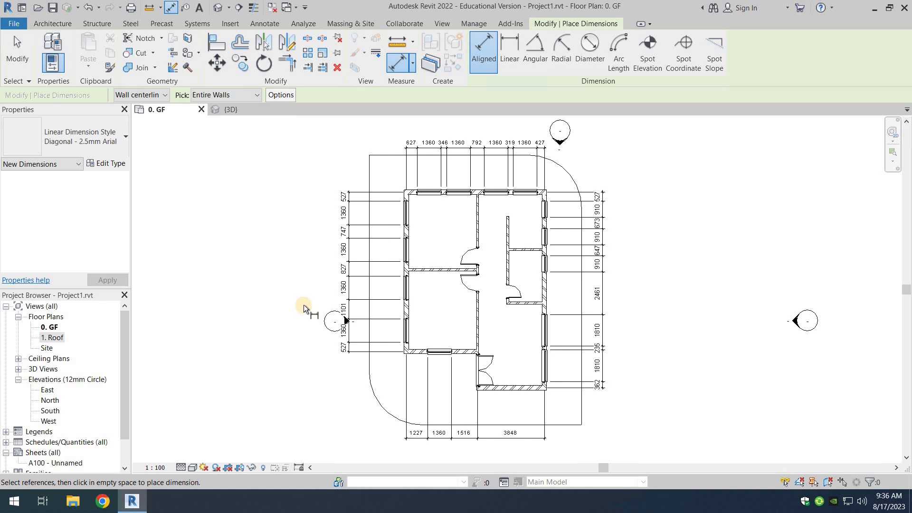
pyautogui.press('Escape')
# Move the whole north elevation marker farther north, well clear of the north dimension string.
pyautogui.click(560, 143)
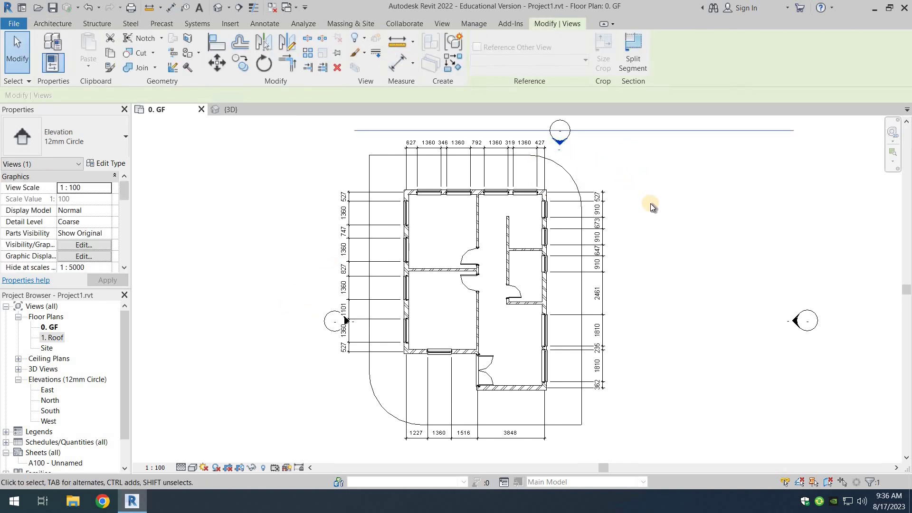
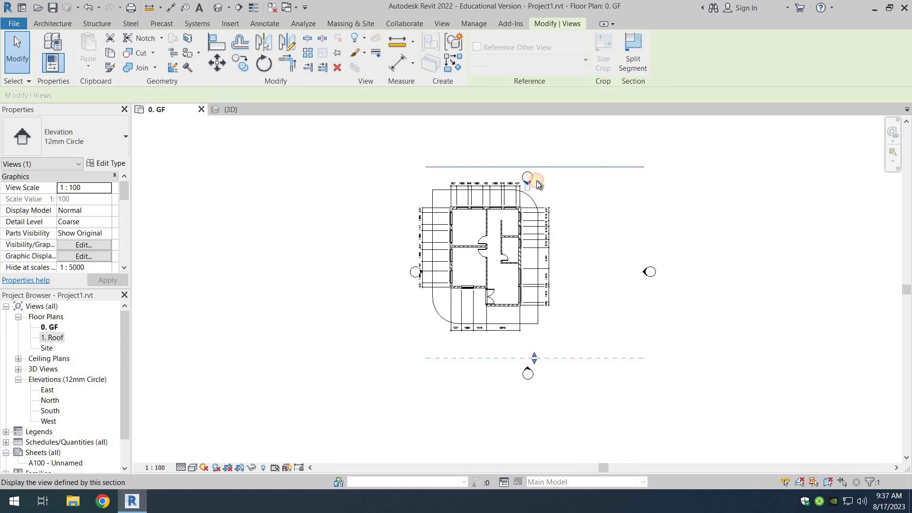
pyautogui.click(563, 188)
pyautogui.moveTo(544, 170); pyautogui.dragTo(525, 184)
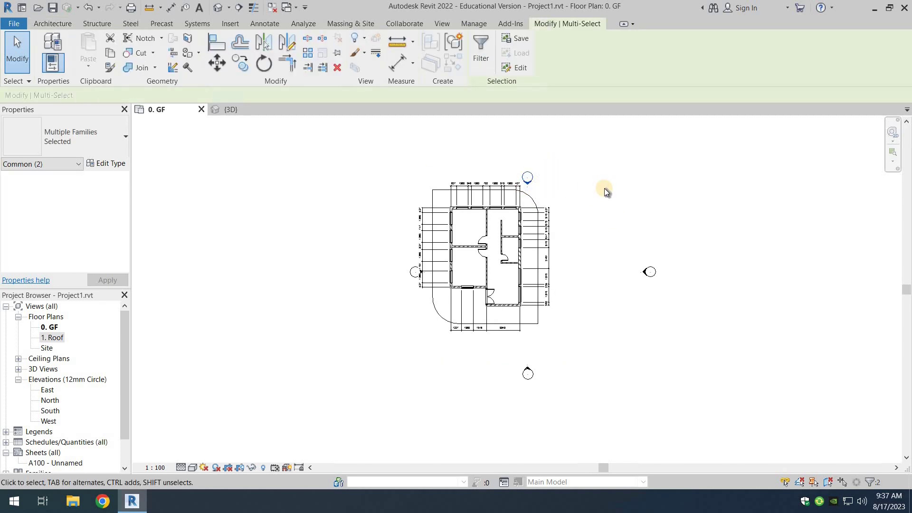
pyautogui.press('Up')
pyautogui.press('Up')
pyautogui.press('Up')
pyautogui.press('Up')
pyautogui.press('Up')
pyautogui.press('Up')
pyautogui.press('Up')
pyautogui.press('Up')
pyautogui.press('Up')
pyautogui.press('Up')
pyautogui.press('Up')
pyautogui.press('Up')
pyautogui.press('Up')
pyautogui.press('Up')
pyautogui.press('Up')
pyautogui.press('Up')
pyautogui.press('Up')
pyautogui.press('Up')
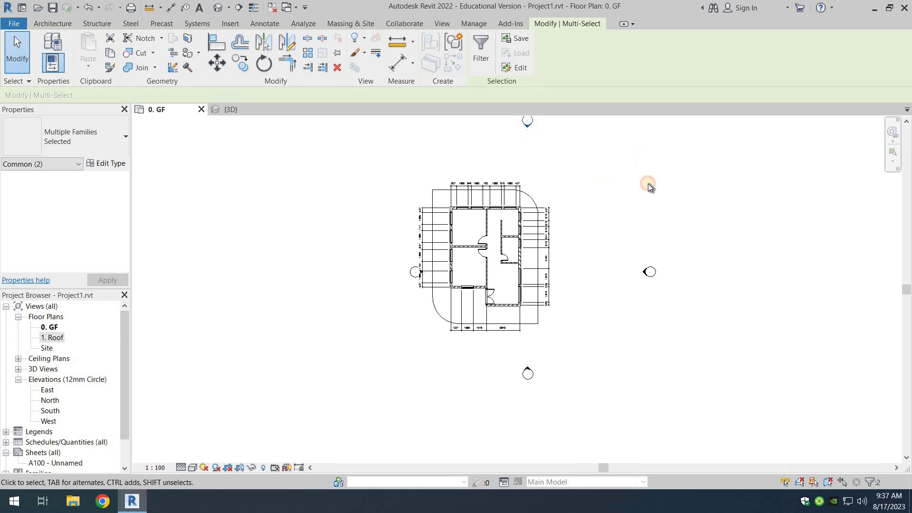
pyautogui.press('Escape')
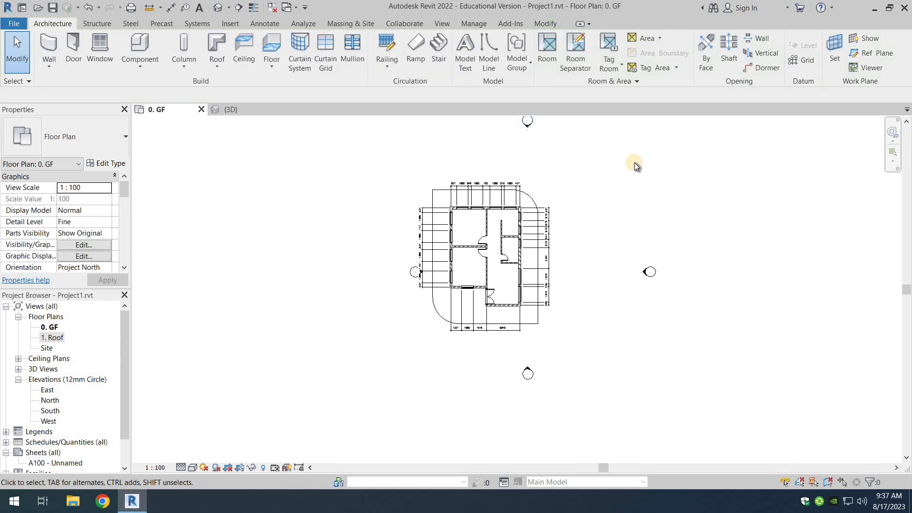
# Nudge the whole east elevation marker slightly farther east, away from the building.
pyautogui.moveTo(634, 163); pyautogui.dragTo(731, 281)
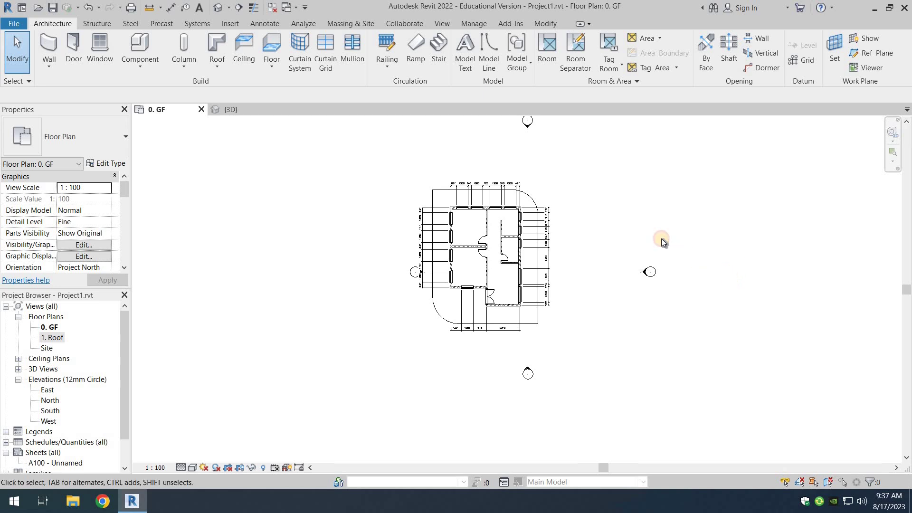
pyautogui.moveTo(666, 281); pyautogui.dragTo(715, 327)
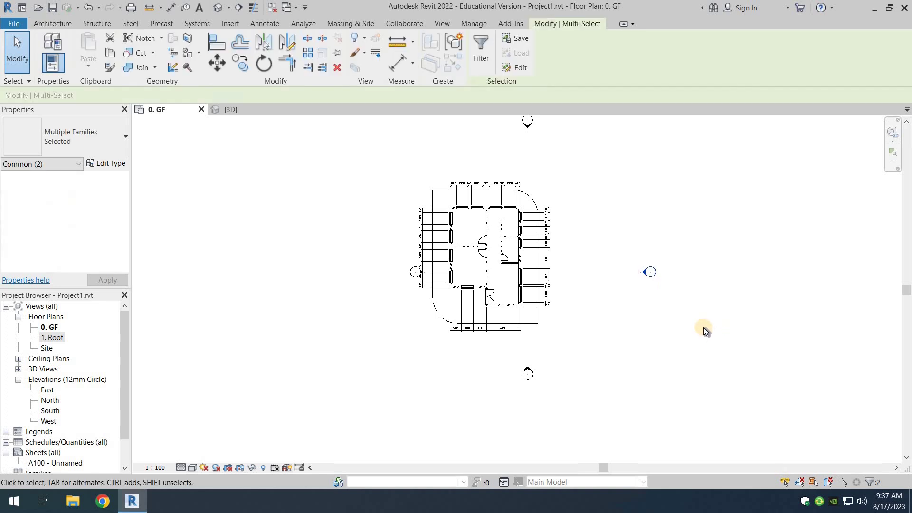
pyautogui.press('Right')
pyautogui.press('Right')
pyautogui.press('Right')
pyautogui.press('Right')
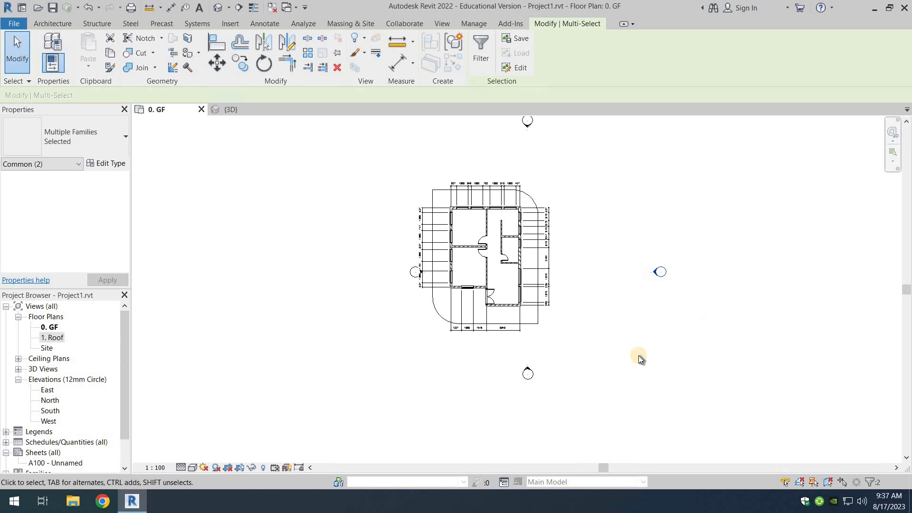
pyautogui.click(623, 354)
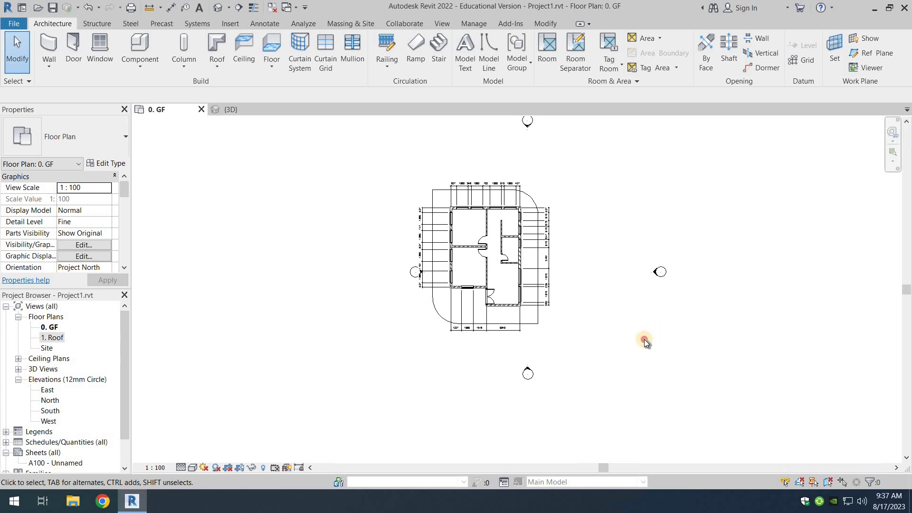
# Nudge the whole south elevation marker farther south, away from the south dimension string.
pyautogui.moveTo(635, 362); pyautogui.dragTo(582, 401)
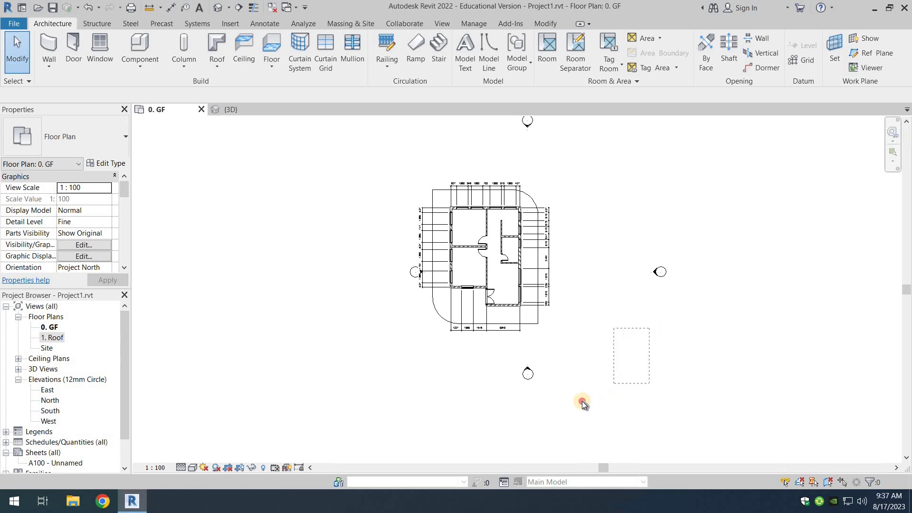
pyautogui.moveTo(530, 416); pyautogui.dragTo(531, 418)
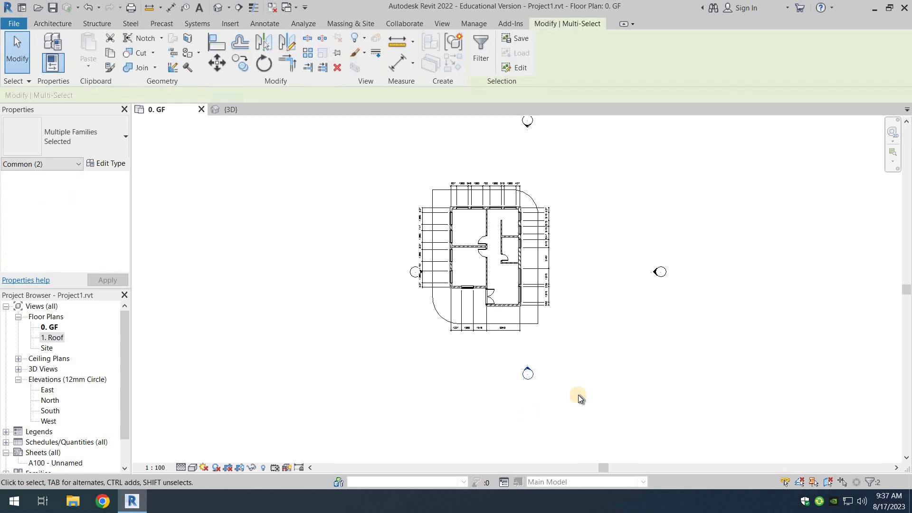
pyautogui.press('Down')
pyautogui.press('Down')
pyautogui.press('Down')
pyautogui.press('Down')
pyautogui.press('Down')
pyautogui.press('Down')
pyautogui.click(392, 283)
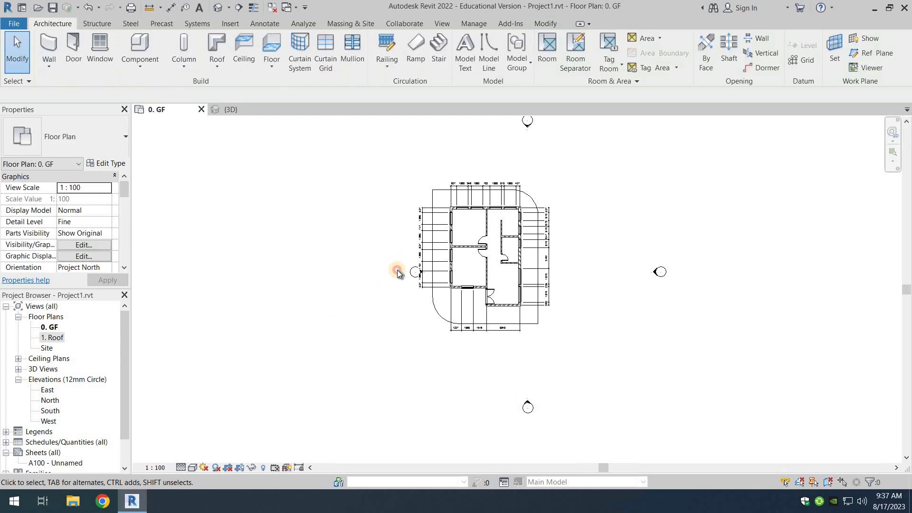
# Move the whole west elevation marker west until it is well clear of the west dimension string.
pyautogui.moveTo(429, 304); pyautogui.dragTo(428, 304)
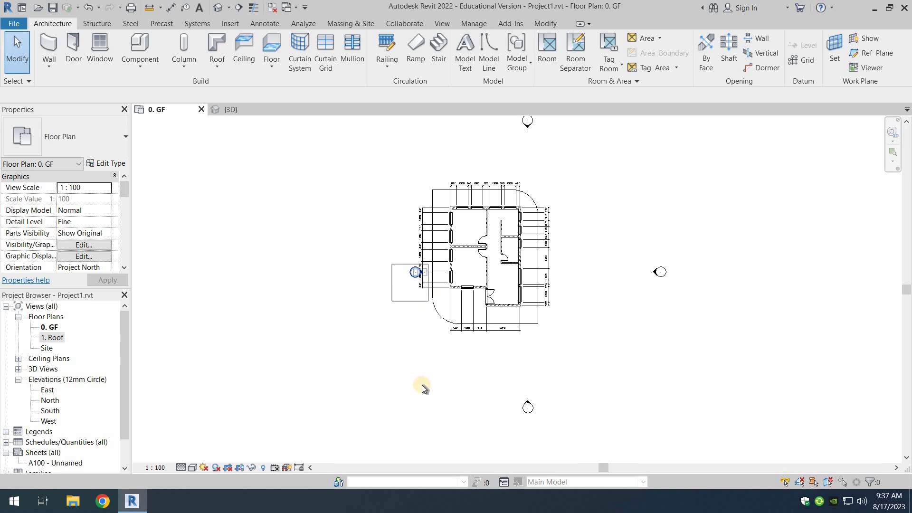
pyautogui.press('Left')
pyautogui.press('Left')
pyautogui.press('Left')
pyautogui.press('Left')
pyautogui.press('Left')
pyautogui.press('Left')
pyautogui.press('Left')
pyautogui.press('Left')
pyautogui.press('Left')
pyautogui.press('Left')
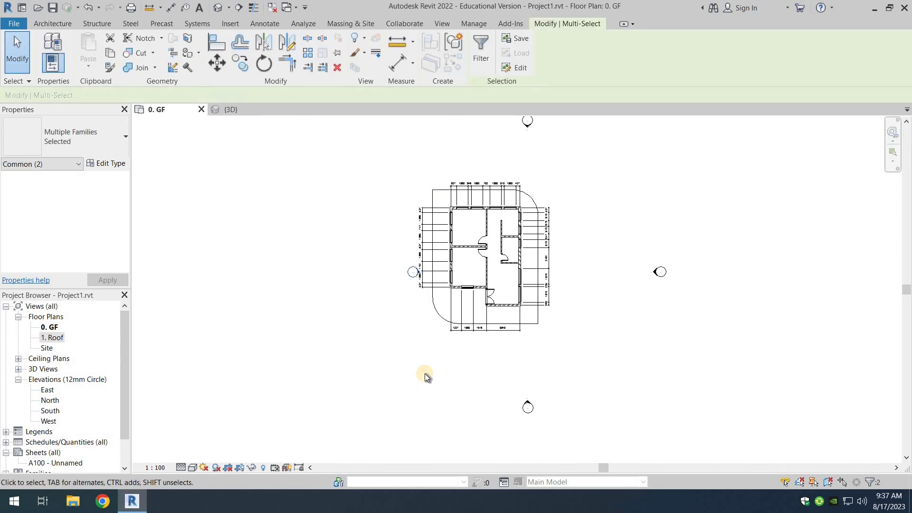
pyautogui.press('Left')
pyautogui.press('Left')
pyautogui.press('Left')
pyautogui.press('Left')
pyautogui.press('Left')
pyautogui.press('Left')
pyautogui.press('Left')
pyautogui.click(440, 379)
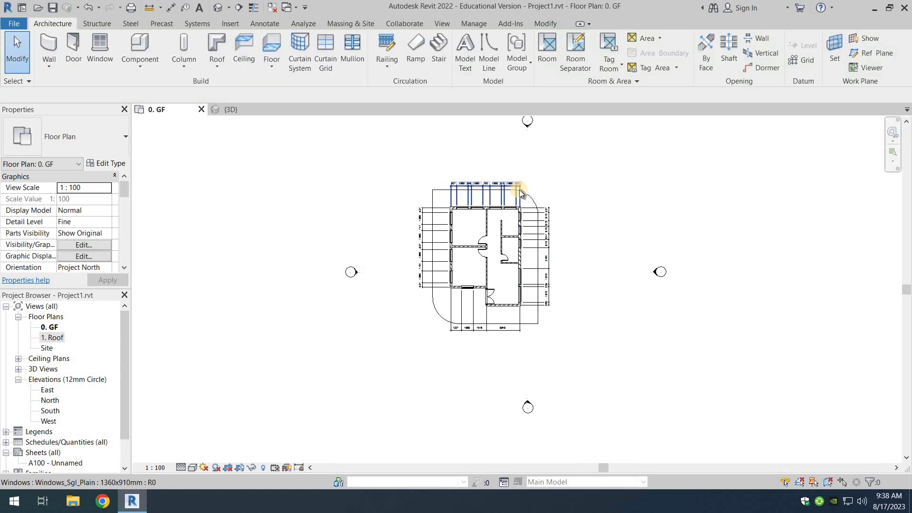
pyautogui.scroll(2, 519, 191)
pyautogui.scroll(2, 462, 334)
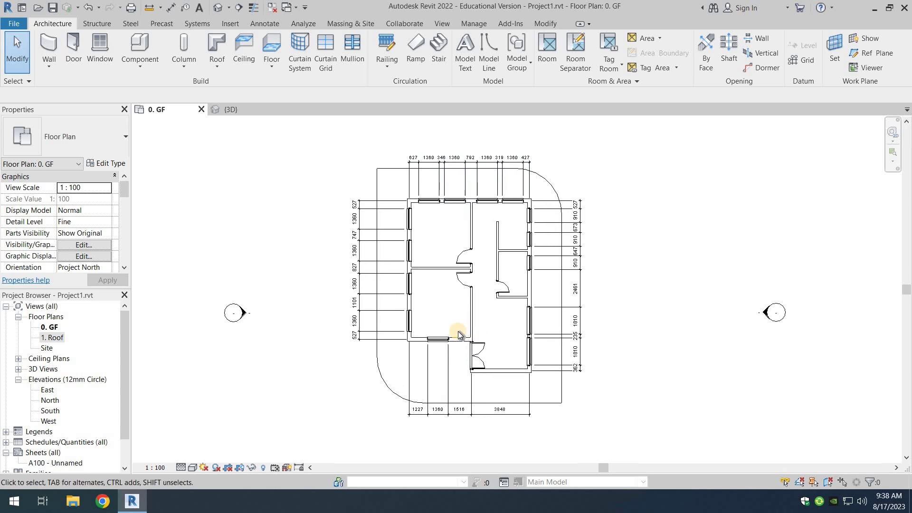
pyautogui.scroll(1, 493, 332)
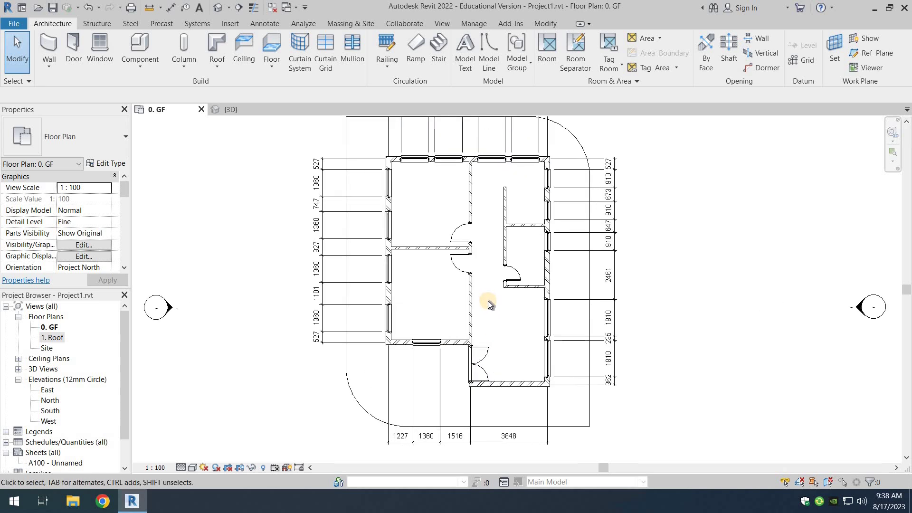
pyautogui.scroll(-1, 489, 301)
pyautogui.moveTo(495, 320); pyautogui.dragTo(488, 316, button='middle')
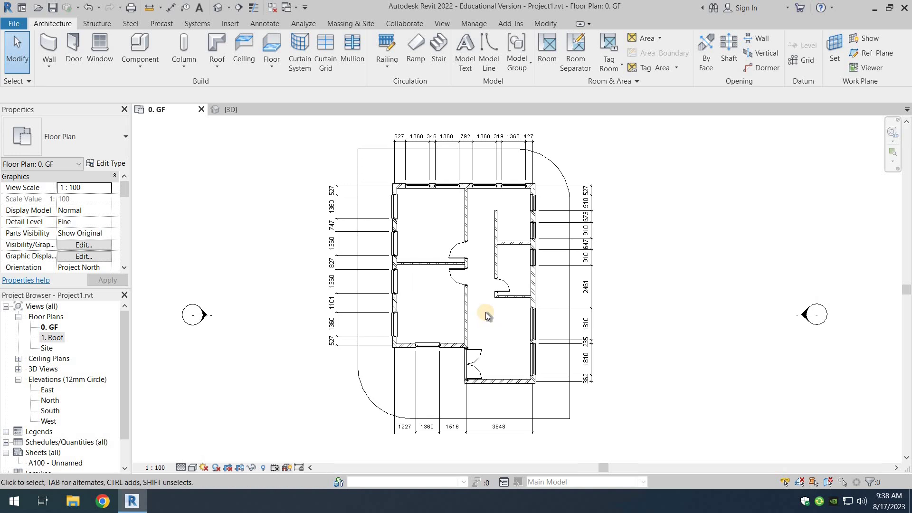